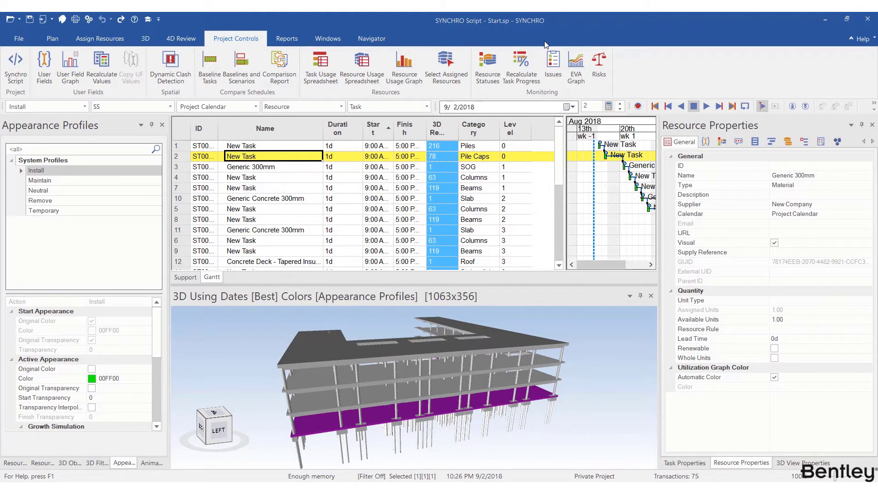
# - Widen the Gantt chart and move the 4D date to August 18 so columns, then beams, appear
pyautogui.moveTo(566, 192); pyautogui.dragTo(476, 192)
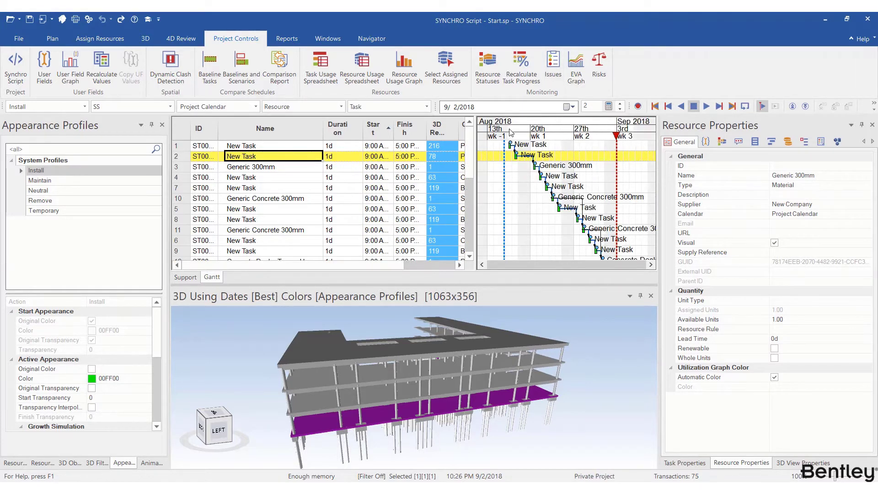
pyautogui.click(510, 133)
pyautogui.moveTo(514, 130); pyautogui.dragTo(607, 121)
# - Orbit the model and select several task rows, including Generic 300mm, to inspect their names
pyautogui.moveTo(419, 368); pyautogui.dragTo(430, 350)
pyautogui.click(263, 170)
pyautogui.scroll(-1, 261, 183)
pyautogui.click(269, 158)
pyautogui.click(237, 158)
pyautogui.click(249, 166)
# - Widen the task grid to reveal Category and Level, and select the Generic Concrete 300mm task
pyautogui.moveTo(476, 209); pyautogui.dragTo(568, 208)
pyautogui.click(259, 179)
pyautogui.click(244, 177)
pyautogui.click(239, 188)
# - Open the Synchro Script interpreter from Project Controls and bring up the script list menu
pyautogui.click(17, 68)
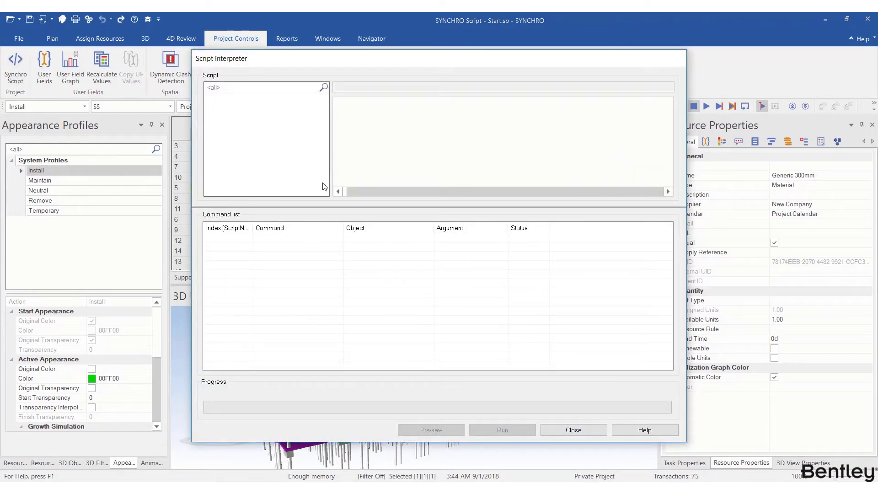
pyautogui.rightClick(241, 107)
# - Add a script named 'Rename Tasks' beginning TASK SET_PROPERTY(PROPERTY("Name")
pyautogui.click(262, 110)
pyautogui.write('Rename Tasks')
pyautogui.click(357, 121)
pyautogui.write('TASK')
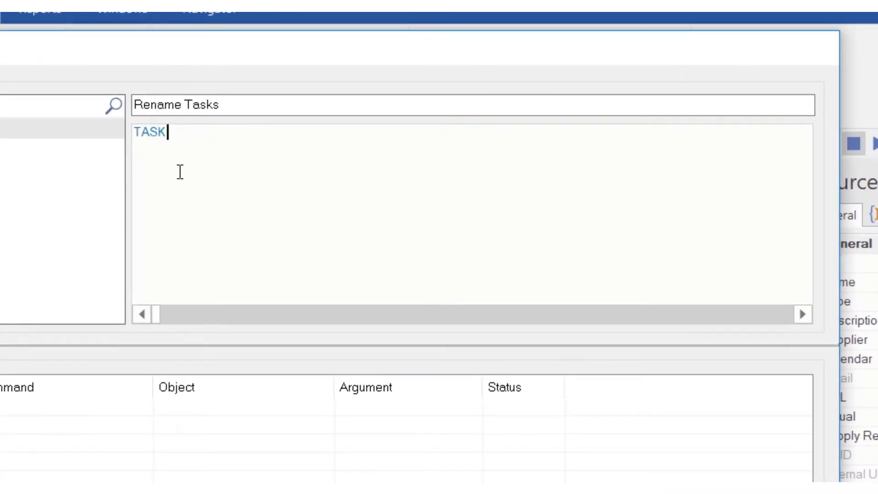
pyautogui.write(' SET_PROPERTY')
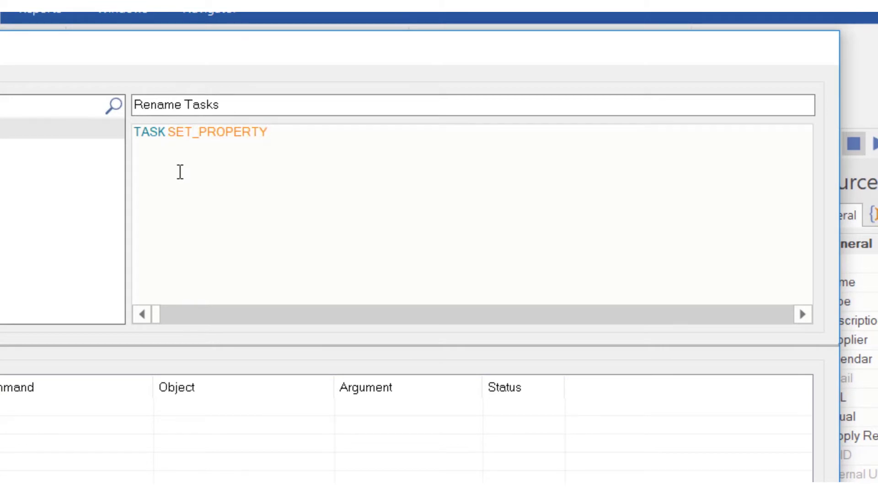
pyautogui.write('(')
pyautogui.write('PROPERTY("Name"),')
# - Append "Install " + UFV("Category") to the name expression
pyautogui.click(353, 129)
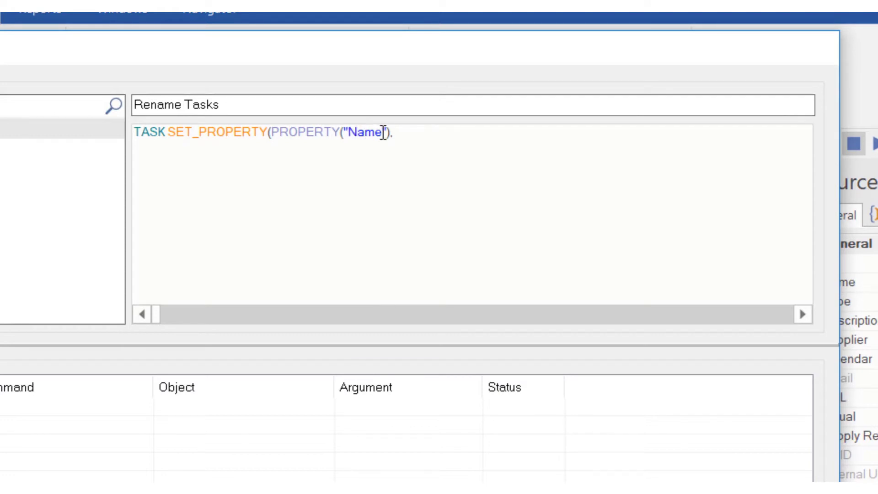
pyautogui.click(419, 132)
pyautogui.write('"Install "')
pyautogui.moveTo(432, 133); pyautogui.dragTo(402, 135)
pyautogui.click(461, 137)
pyautogui.write('+')
pyautogui.moveTo(454, 128); pyautogui.dragTo(441, 123)
pyautogui.write('UEV("Category")')
# - Finish the line with + " Level " + UFV("Level") and a closing semicolon
pyautogui.moveTo(520, 50); pyautogui.dragTo(507, 247)
pyautogui.write('+ " Level " + "')
pyautogui.press('BackSpace')
pyautogui.write('UFV(')
pyautogui.write('"Level')
pyautogui.write(';')
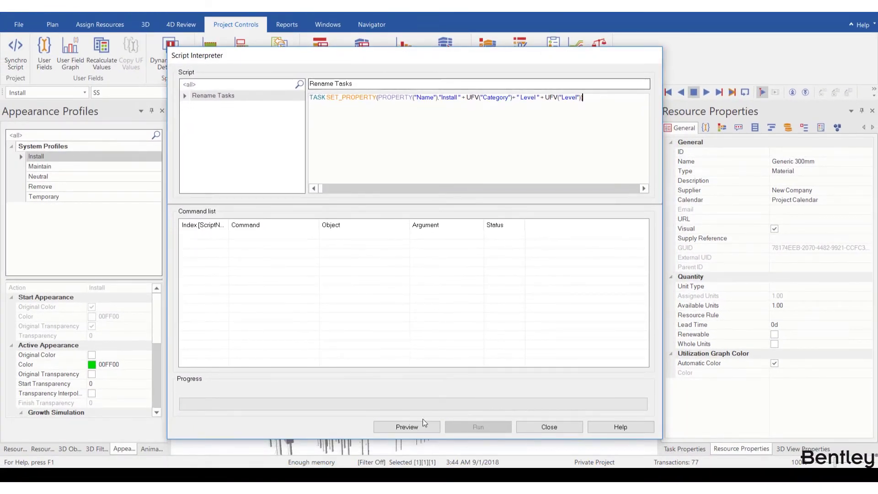
# - Preview the Rename Tasks commands, check the new names, and run it on all 15 tasks
pyautogui.click(418, 424)
pyautogui.moveTo(483, 226); pyautogui.dragTo(511, 226)
pyautogui.scroll(-1, 446, 315)
pyautogui.scroll(1, 446, 316)
pyautogui.click(485, 430)
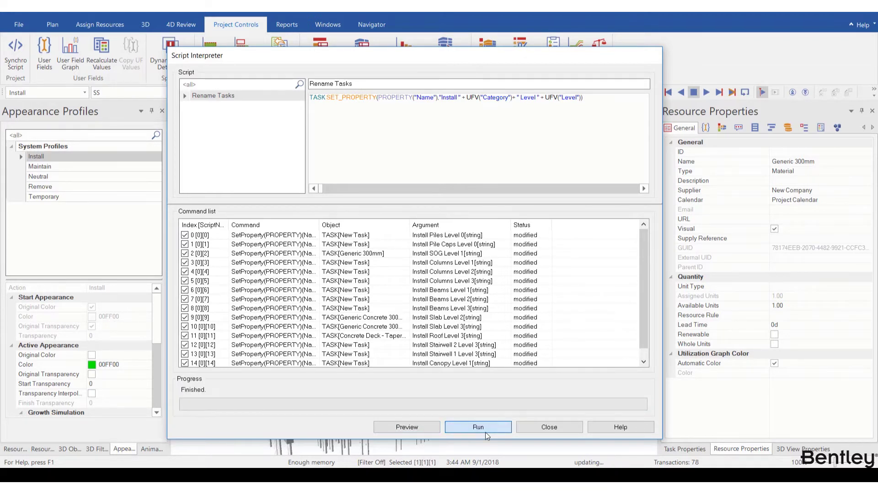
# - Close the Script Interpreter and review renamed tasks like 'Install Columns Level 2' in the grid
pyautogui.click(552, 428)
pyautogui.scroll(-3, 263, 146)
pyautogui.scroll(5, 263, 146)
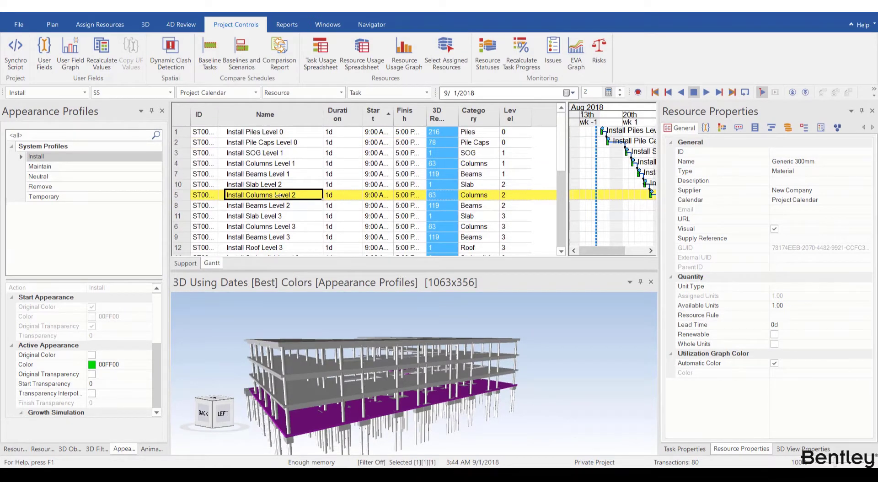
# - Select a column in the 3D view and set its Volume user field to 0.75
pyautogui.moveTo(371, 417); pyautogui.dragTo(409, 381)
pyautogui.click(387, 406)
pyautogui.scroll(5, 410, 377)
pyautogui.click(410, 352)
pyautogui.click(707, 129)
pyautogui.scroll(-1, 720, 304)
pyautogui.click(686, 406)
pyautogui.click(826, 402)
pyautogui.press('Return')
# - Load the external script file Script 2.txt into the Script Interpreter
pyautogui.click(13, 65)
pyautogui.rightClick(230, 106)
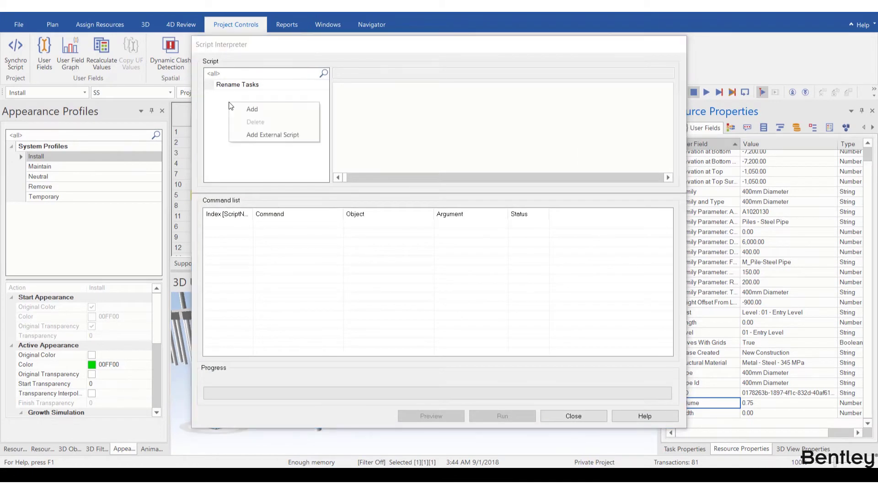
pyautogui.click(283, 136)
pyautogui.click(235, 125)
pyautogui.click(327, 248)
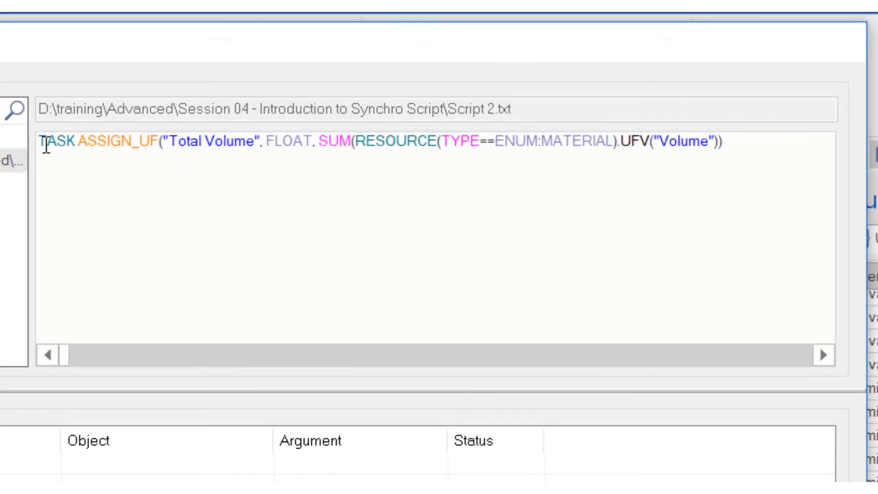
# - Review the ASSIGN_UF Total Volume script and add the missing ')' after UFV("Volume")
pyautogui.moveTo(38, 143); pyautogui.dragTo(159, 146)
pyautogui.click(78, 145)
pyautogui.click(161, 147)
pyautogui.moveTo(160, 141); pyautogui.dragTo(721, 129)
pyautogui.click(268, 142)
pyautogui.click(406, 142)
pyautogui.moveTo(356, 141); pyautogui.dragTo(715, 129)
pyautogui.click(721, 141)
pyautogui.write(').UFV("Volume"))')
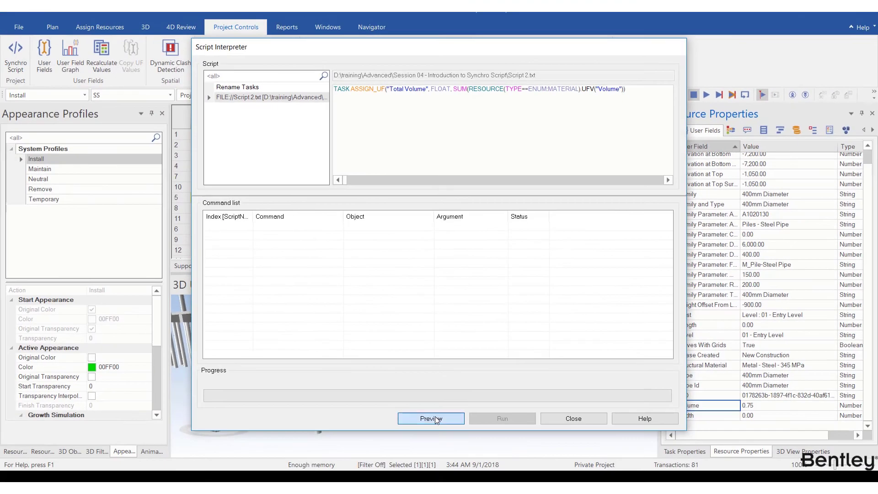
# - Preview and run the Total Volume script, then close the interpreter
pyautogui.click(435, 416)
pyautogui.scroll(-1, 477, 270)
pyautogui.click(503, 419)
pyautogui.scroll(1, 540, 236)
pyautogui.click(574, 418)
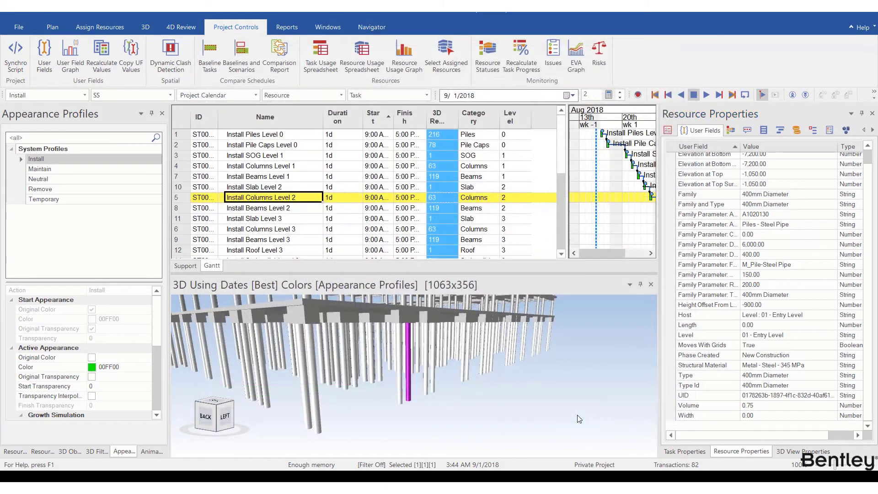
# - Add the Total Volume column to the task grid via Customize Columns and widen the grid to view it
pyautogui.rightClick(507, 114)
pyautogui.click(547, 156)
pyautogui.write('total')
pyautogui.click(382, 301)
pyautogui.click(419, 169)
pyautogui.click(527, 283)
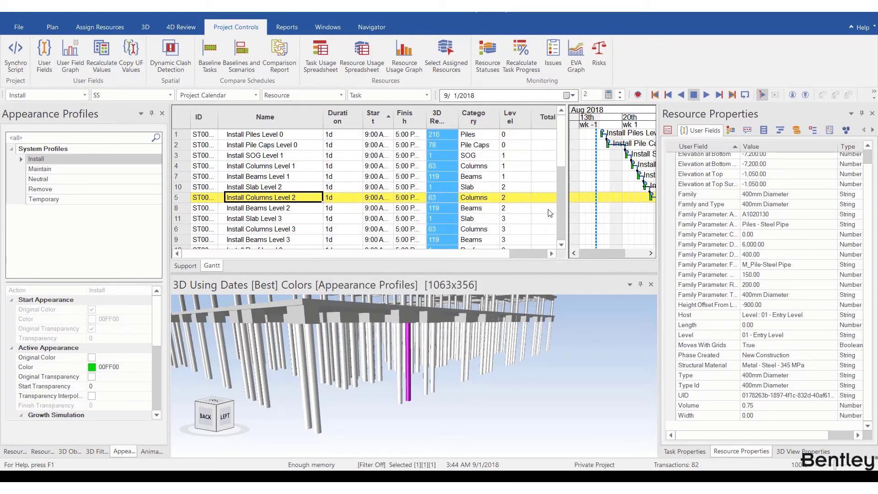
pyautogui.moveTo(476, 255); pyautogui.dragTo(552, 253)
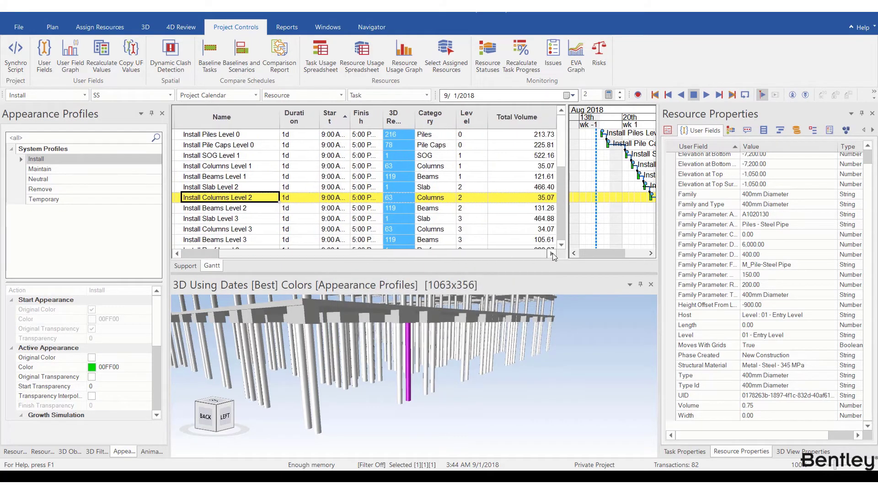
pyautogui.click(522, 156)
# - In Task Properties Resources, check the selected task's slab resource appearance profile
pyautogui.click(696, 457)
pyautogui.click(747, 207)
pyautogui.click(801, 317)
# - Select Install Slab Level 2 and inspect its Generic Concrete 300mm resource's appearance profile
pyautogui.click(323, 188)
pyautogui.click(759, 208)
pyautogui.click(789, 317)
pyautogui.moveTo(466, 300); pyautogui.dragTo(477, 330)
pyautogui.click(468, 351)
pyautogui.scroll(3, 467, 336)
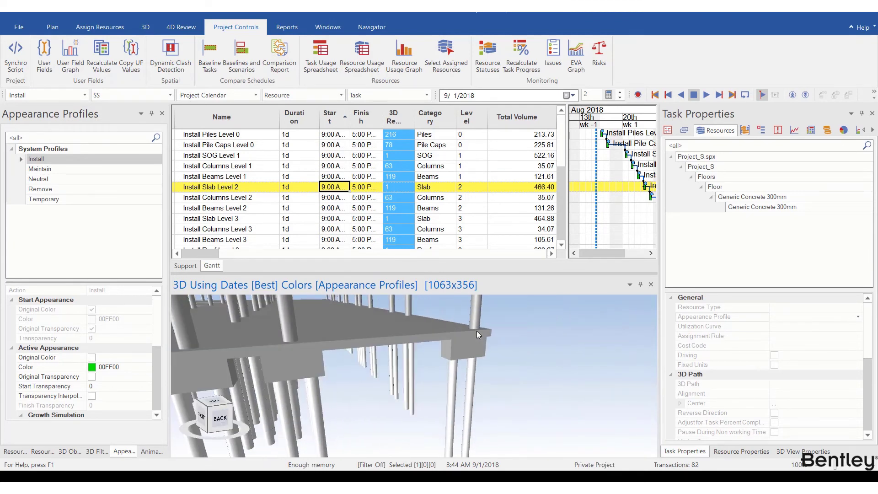
# - Show resource properties for a pile, then check the pile and pile cap Structural Material
pyautogui.click(470, 379)
pyautogui.click(752, 452)
pyautogui.scroll(1, 716, 302)
pyautogui.scroll(-1, 807, 234)
pyautogui.click(791, 266)
pyautogui.click(479, 356)
pyautogui.scroll(-3, 825, 347)
pyautogui.click(677, 367)
# - Check the Structural Material of a column and a beam on the upper floors
pyautogui.moveTo(458, 350); pyautogui.dragTo(479, 375)
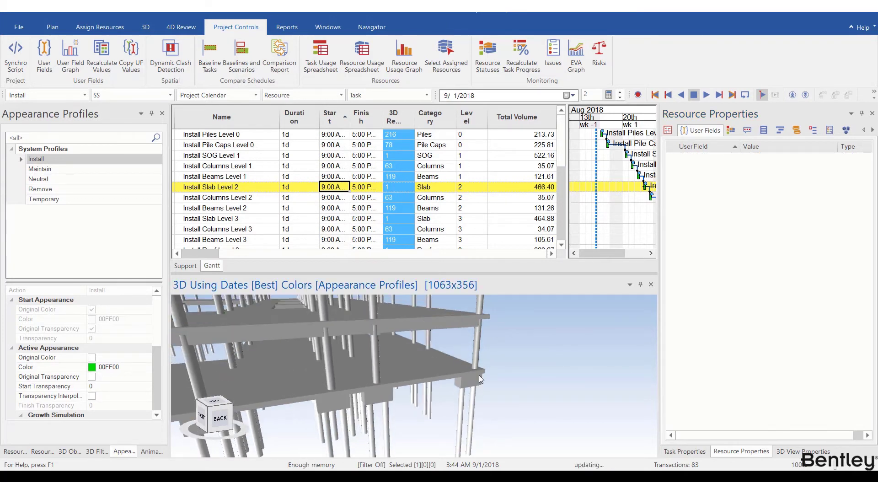
pyautogui.click(477, 343)
pyautogui.click(709, 350)
pyautogui.click(455, 319)
pyautogui.scroll(3, 467, 331)
pyautogui.scroll(-3, 781, 313)
pyautogui.click(730, 382)
# - Inspect the Level 2 slab's Type value, noting its concrete part
pyautogui.click(512, 316)
pyautogui.moveTo(528, 315); pyautogui.dragTo(496, 353, button='middle')
pyautogui.scroll(-5, 714, 371)
pyautogui.click(735, 258)
pyautogui.moveTo(770, 255); pyautogui.dragTo(796, 255)
pyautogui.press('Return')
# - On Assign Resources, add a new custom appearance profile named Concrete
pyautogui.click(105, 29)
pyautogui.click(21, 54)
pyautogui.click(19, 57)
pyautogui.click(55, 234)
pyautogui.rightClick(54, 235)
pyautogui.click(67, 237)
pyautogui.write('Concrete')
pyautogui.press('Return')
# - Set the Concrete profile's active colour to orange and growth simulation to Bottom - Top
pyautogui.click(144, 370)
pyautogui.click(146, 367)
pyautogui.click(203, 311)
pyautogui.scroll(-3, 155, 321)
pyautogui.click(145, 339)
pyautogui.click(110, 359)
# - Load the external script Script 3.txt into the Synchro Script interpreter
pyautogui.click(244, 27)
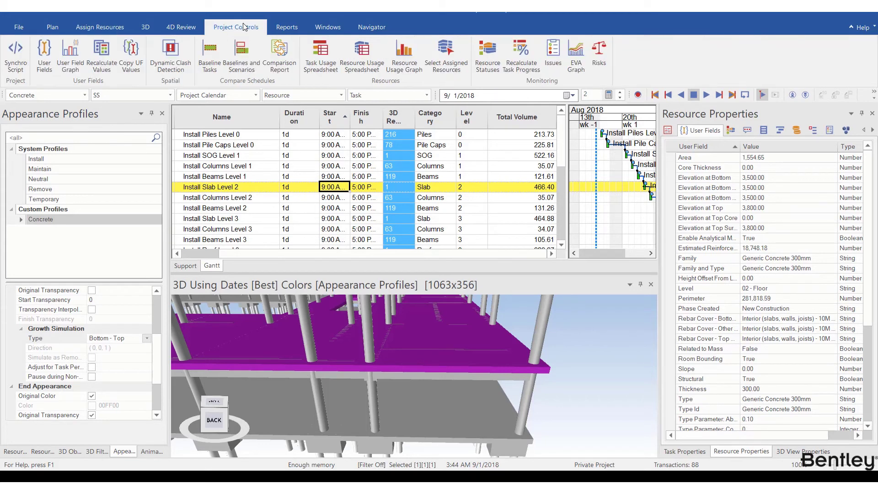
pyautogui.click(16, 55)
pyautogui.rightClick(231, 119)
pyautogui.click(264, 147)
pyautogui.click(209, 142)
pyautogui.click(346, 250)
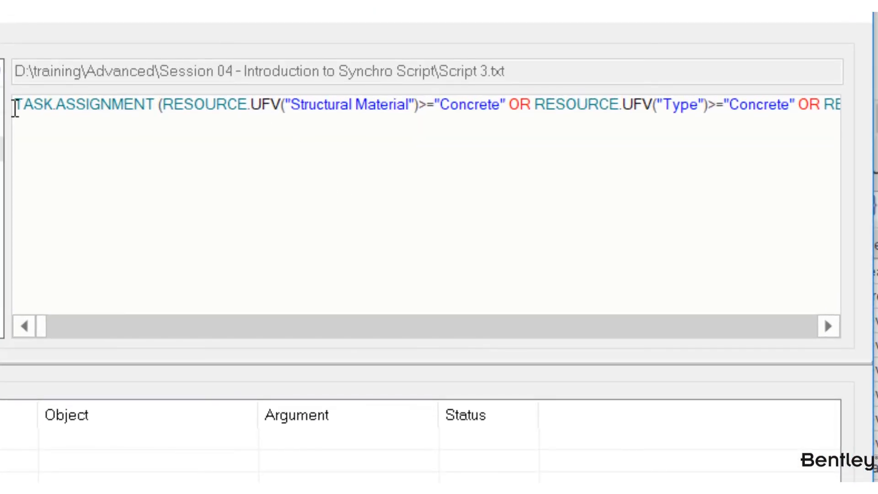
# - Review the script's TASK.ASSIGNMENT filter matching Concrete in Structural Material or Type
pyautogui.moveTo(15, 108); pyautogui.dragTo(163, 98)
pyautogui.click(163, 103)
pyautogui.moveTo(165, 110); pyautogui.dragTo(2, 110)
pyautogui.click(128, 97)
pyautogui.moveTo(164, 104); pyautogui.dragTo(721, 82)
pyautogui.click(739, 104)
pyautogui.keyDown('shift'); pyautogui.click(225, 104); pyautogui.keyUp('shift')
pyautogui.keyDown('shift'); pyautogui.click(189, 104); pyautogui.keyUp('shift')
pyautogui.press('Down')
pyautogui.moveTo(420, 104); pyautogui.dragTo(334, 106)
pyautogui.click(430, 104)
pyautogui.click(494, 112)
pyautogui.moveTo(555, 104); pyautogui.dragTo(641, 108)
pyautogui.click(680, 104)
pyautogui.moveTo(729, 104); pyautogui.dragTo(784, 104)
# - Review the SET_PROPERTY Appearance Profile line, then preview and run the script
pyautogui.click(220, 104)
pyautogui.moveTo(121, 104); pyautogui.dragTo(396, 104)
pyautogui.click(182, 104)
pyautogui.click(254, 104)
pyautogui.click(410, 110)
pyautogui.moveTo(408, 105); pyautogui.dragTo(614, 110)
pyautogui.click(700, 109)
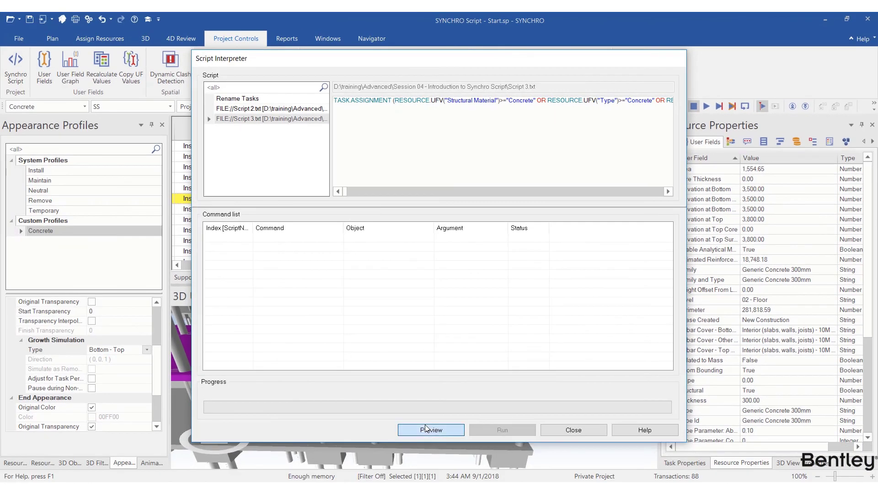
pyautogui.click(425, 430)
pyautogui.click(502, 430)
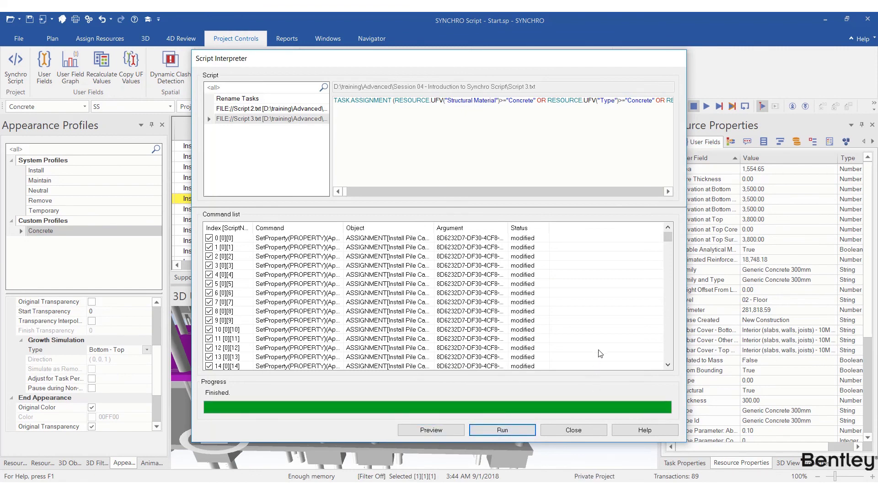